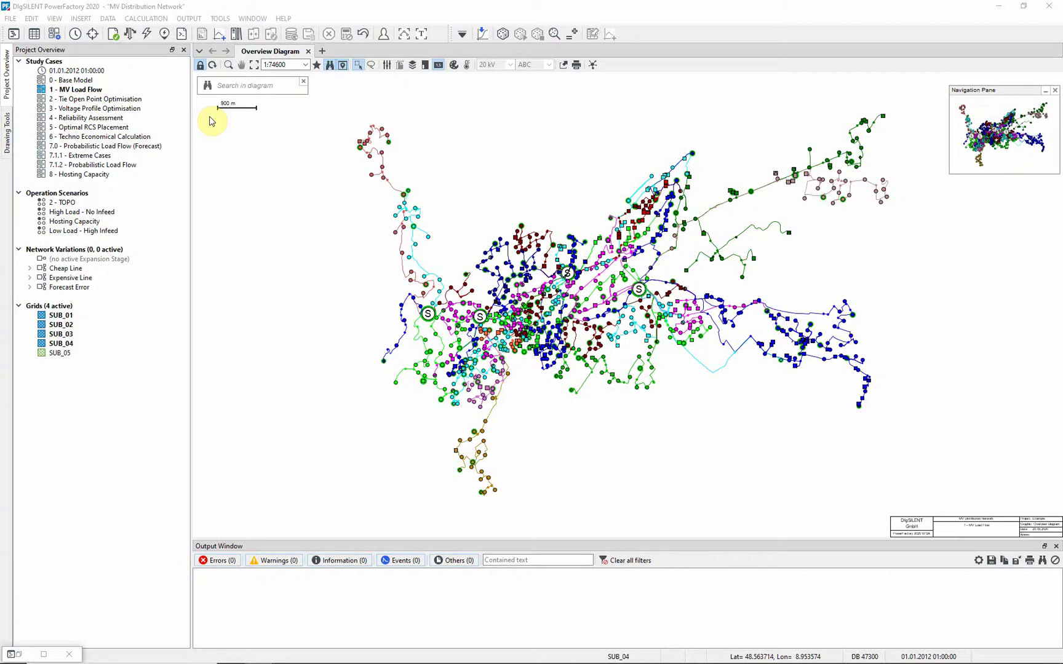
Step: Run the load flow at 100% load scaling with automatic transformer tap adjustment ticked
left_click(131, 35)
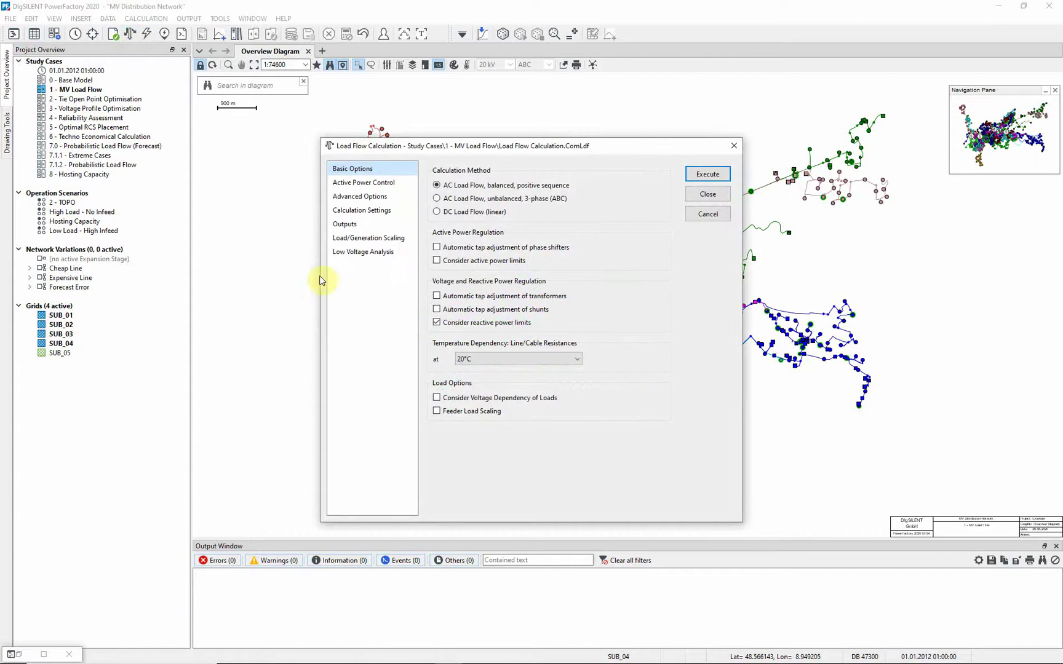
left_click(438, 296)
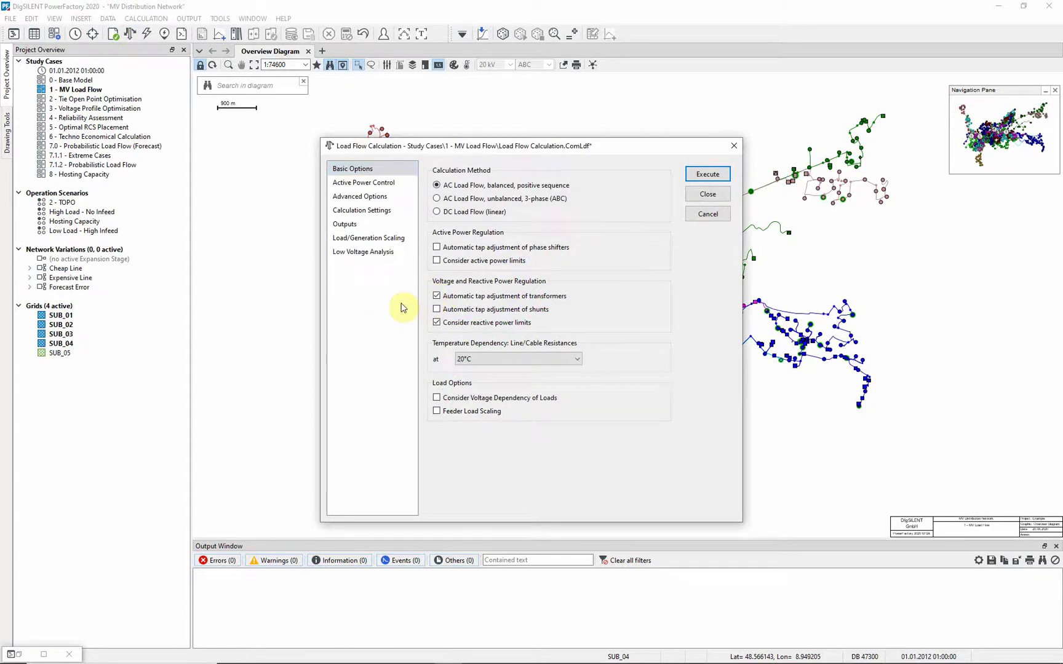
left_click(376, 243)
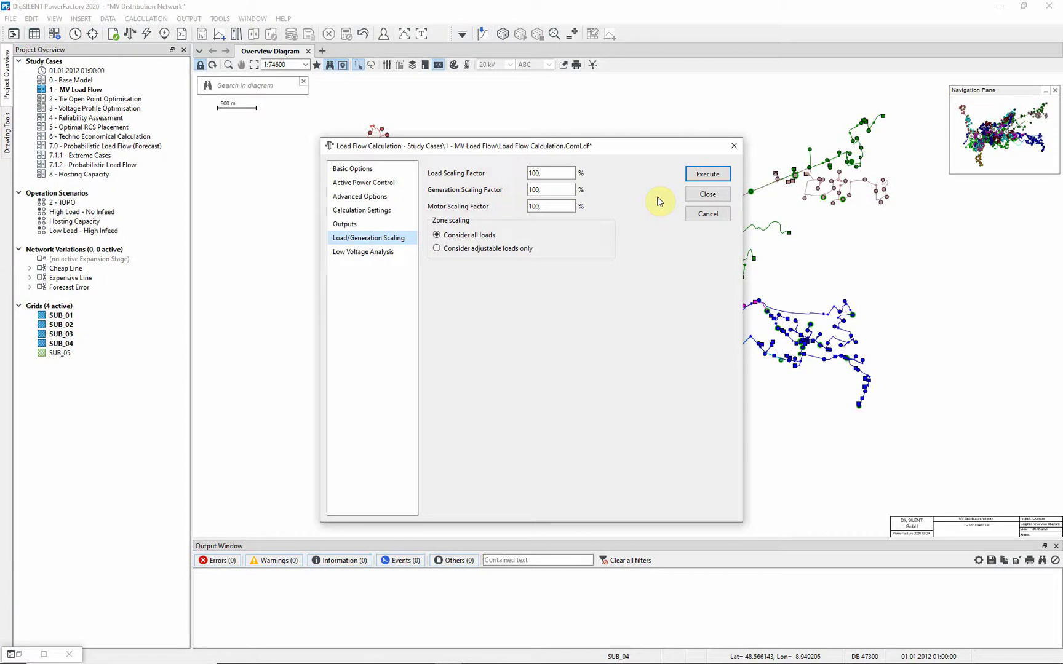
left_click(691, 174)
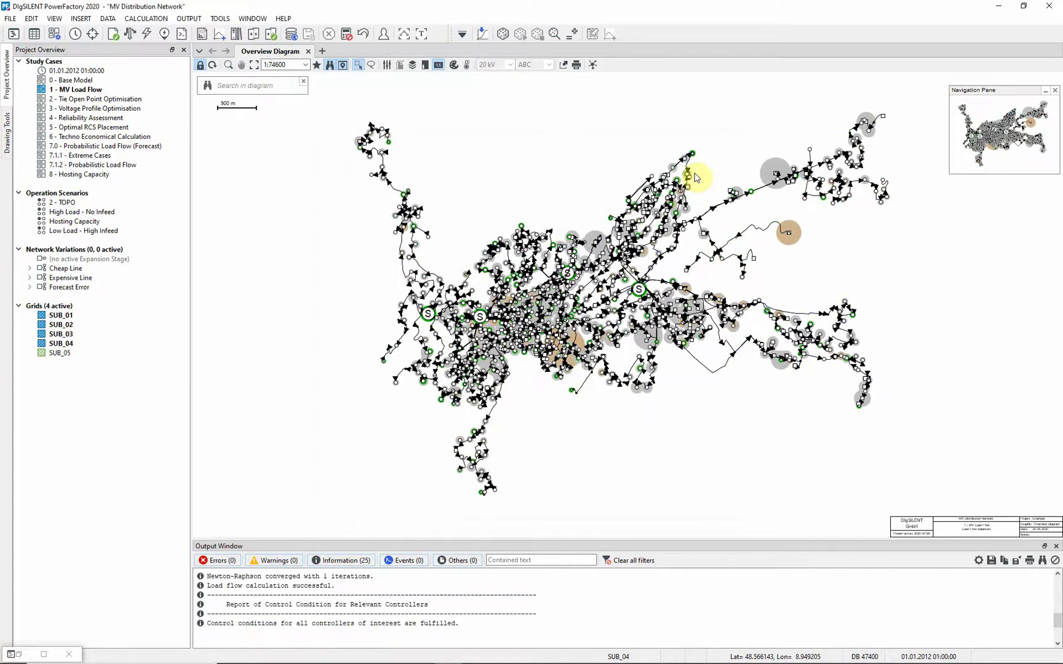
Step: Print and scroll through the Grid Summary report in the maximized output window, then restore it
left_click(423, 35)
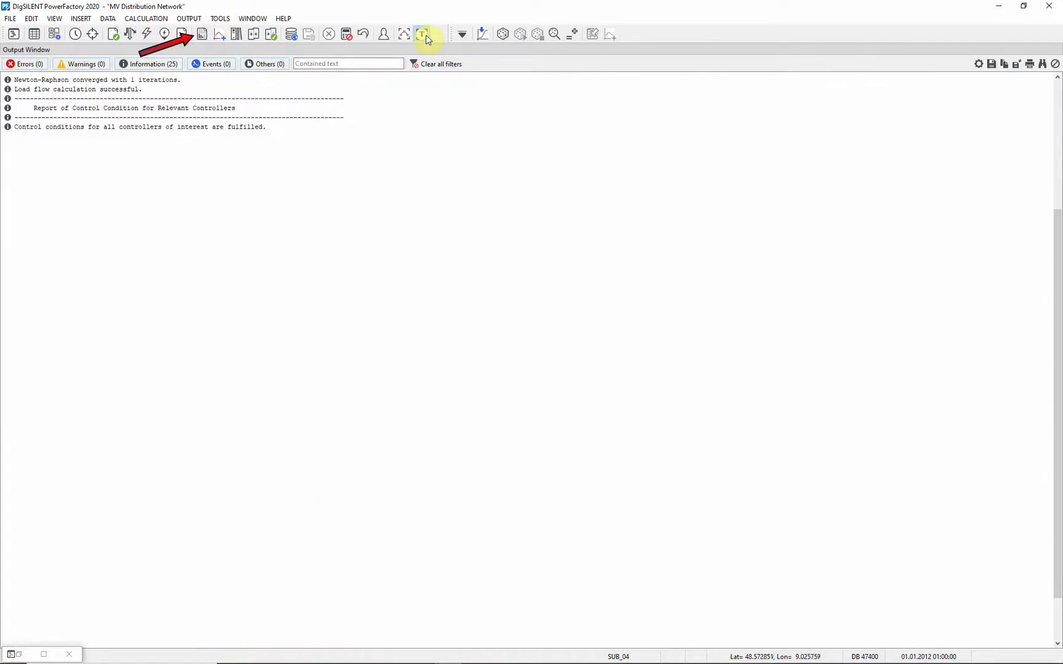
left_click(203, 34)
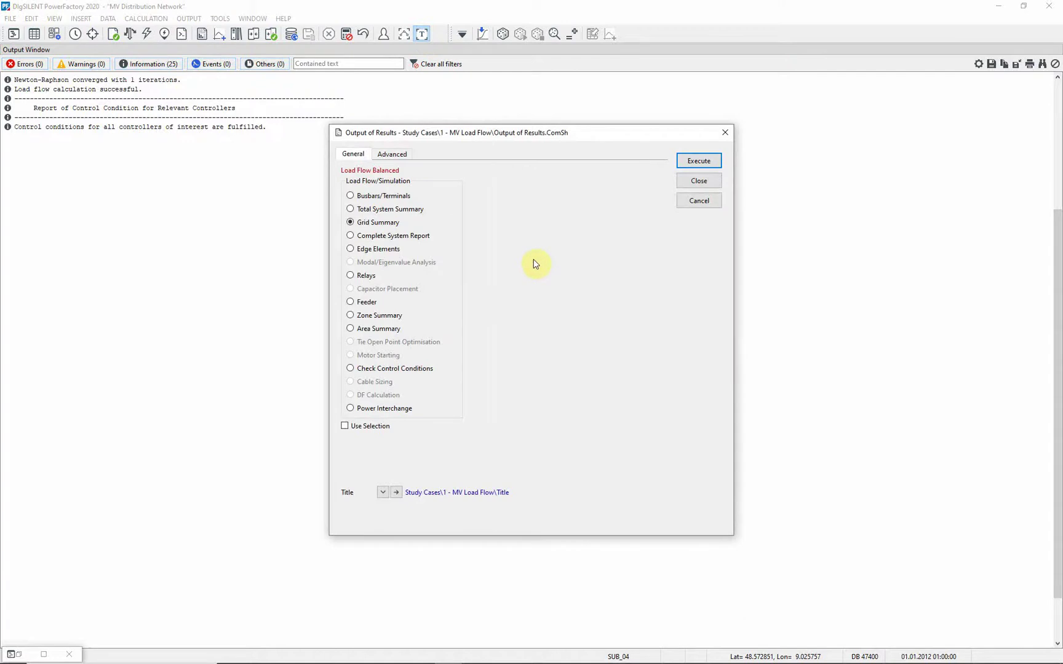
left_click(703, 162)
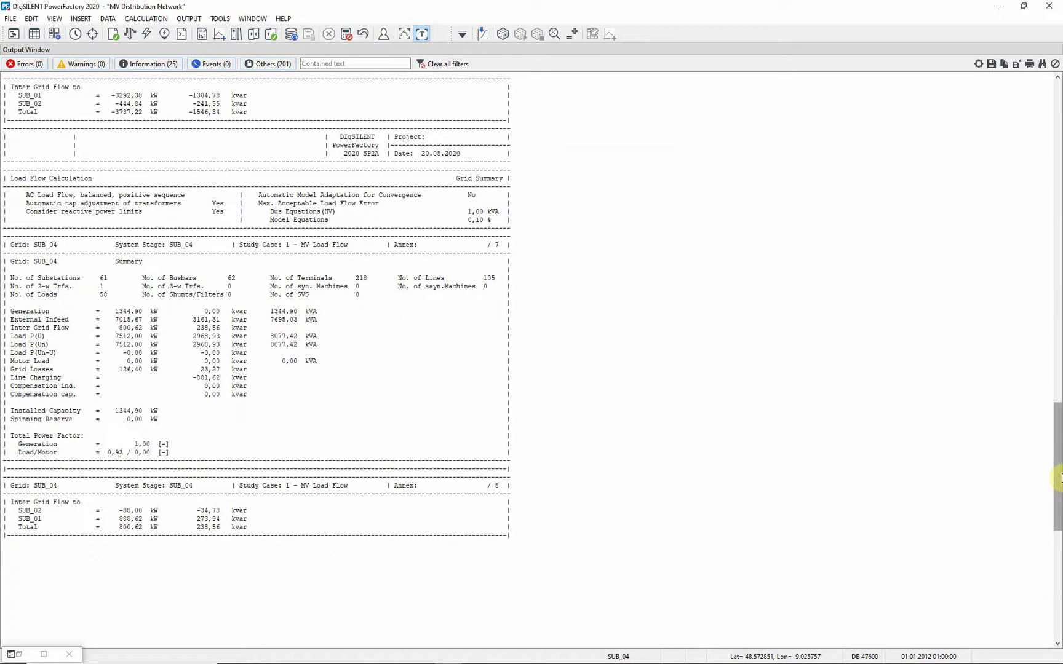
left_click_drag(1058, 479, 1056, 157)
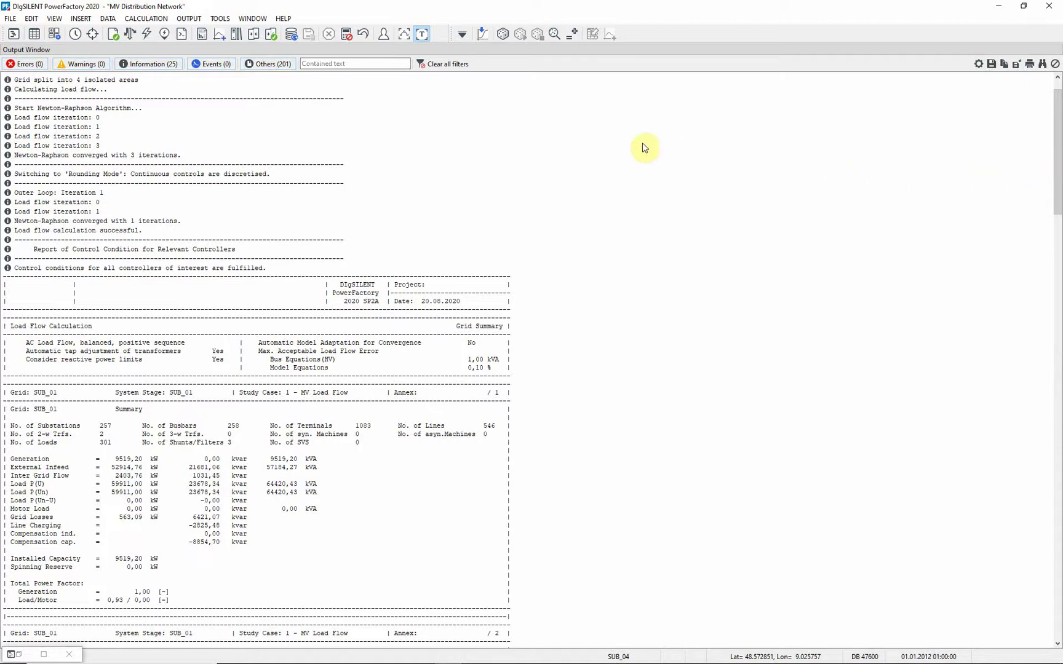
left_click(417, 37)
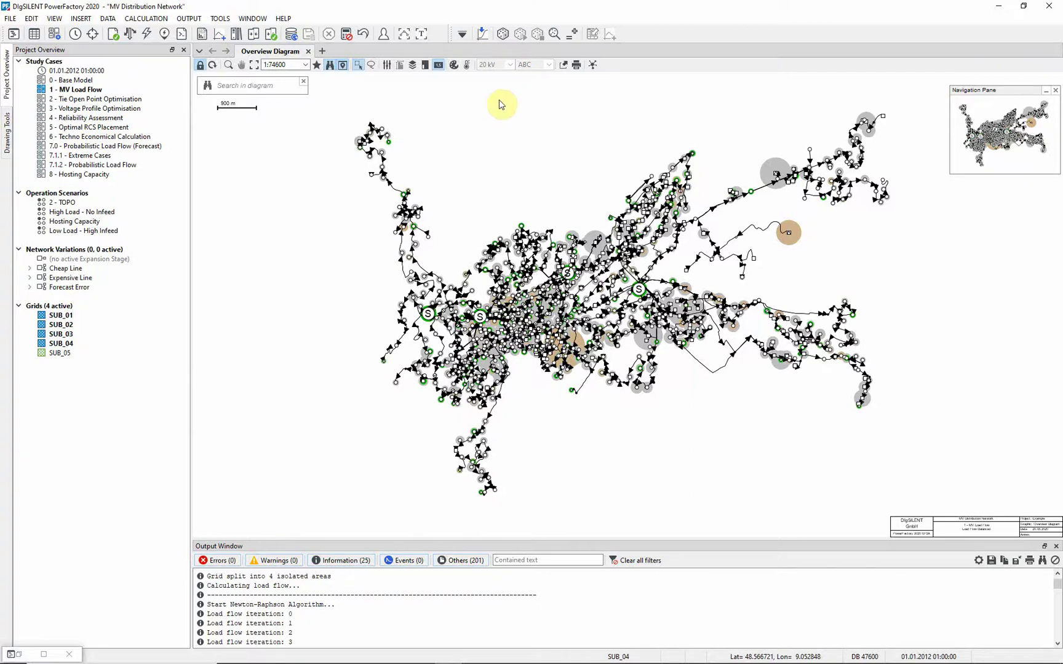
Step: Untick Power flow direction arrows on the Element Details page of Diagram Layers
left_click(415, 66)
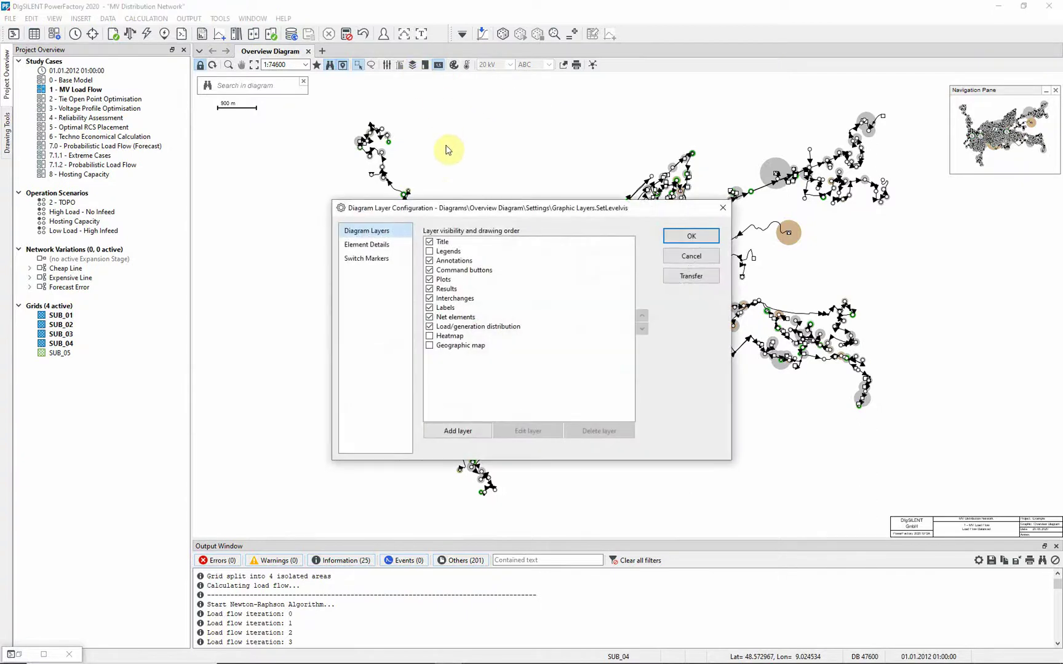
left_click(383, 247)
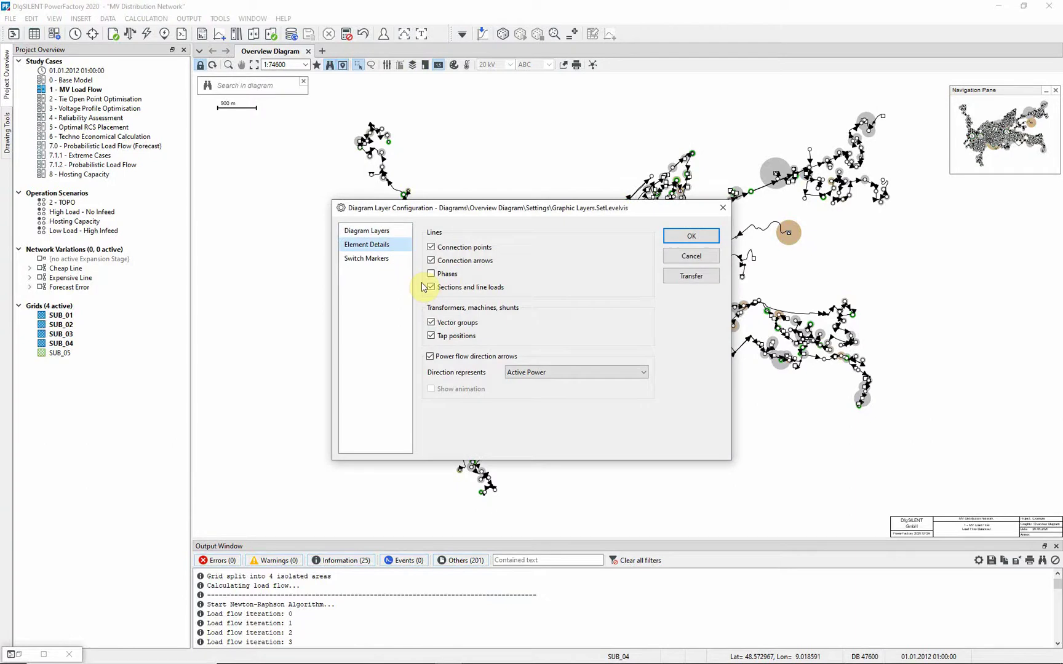
left_click(429, 357)
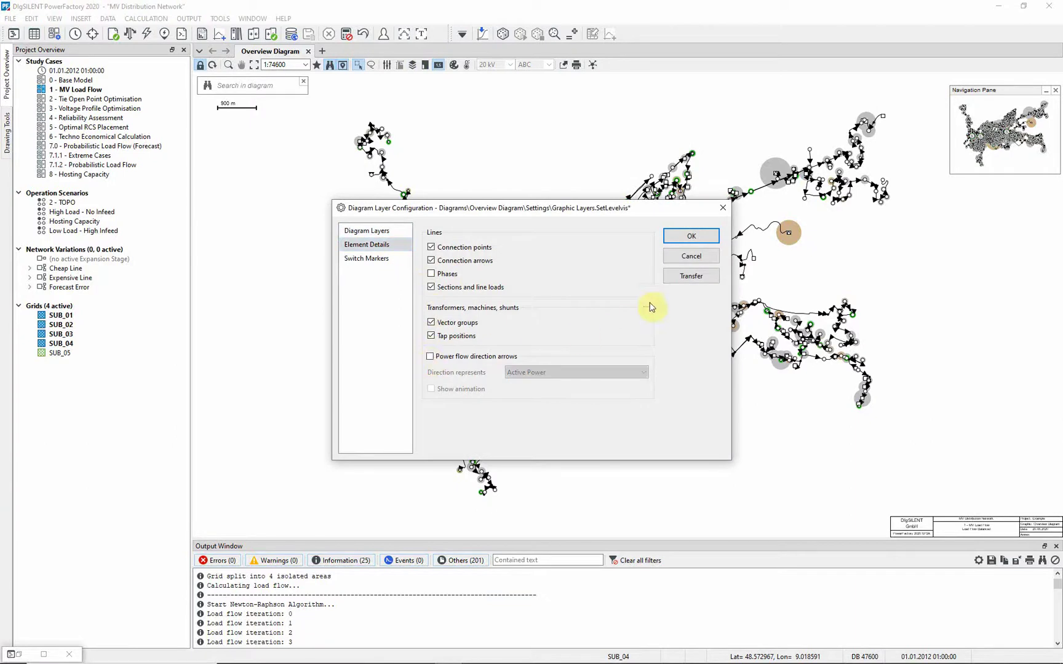
left_click(699, 236)
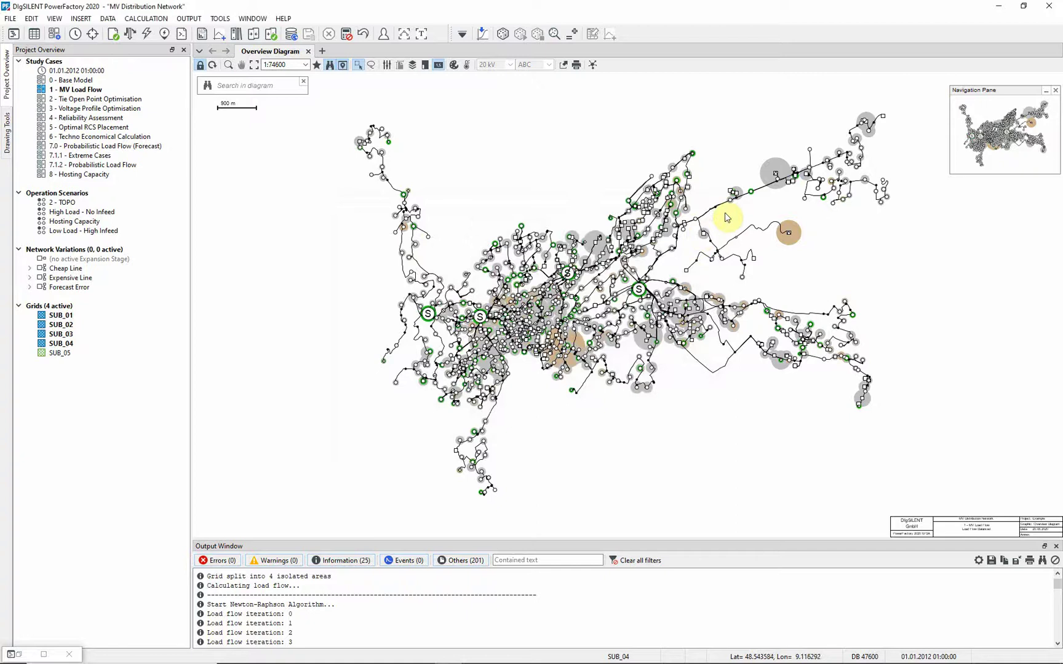
Step: Colour the diagram by Results / Voltages / Loading with the default colour limits and show the legend
left_click(454, 65)
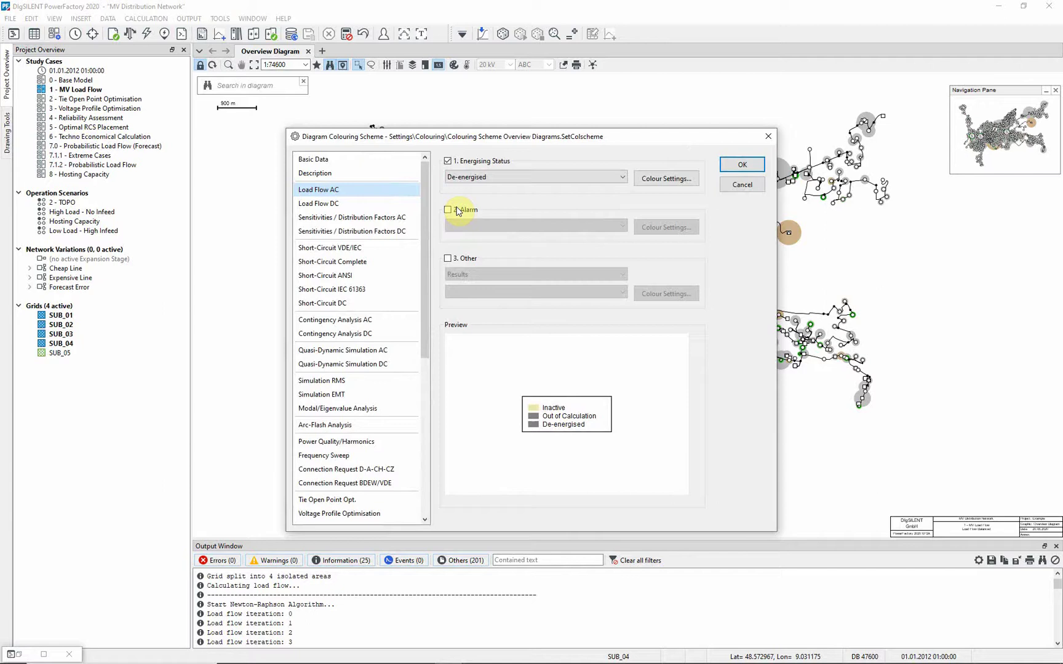
left_click(448, 259)
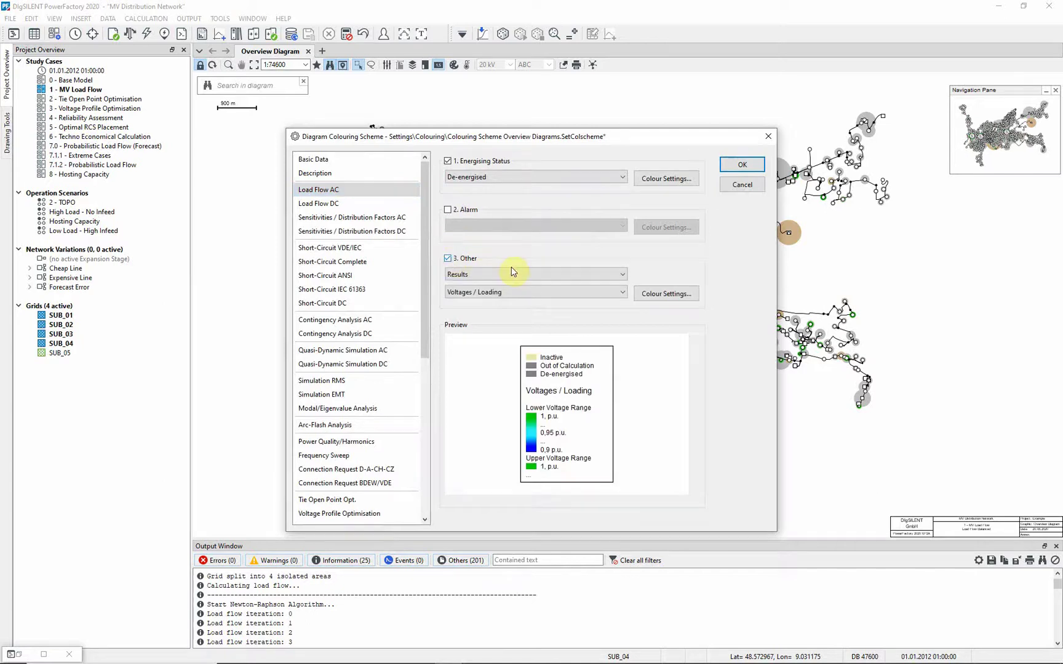
left_click(669, 294)
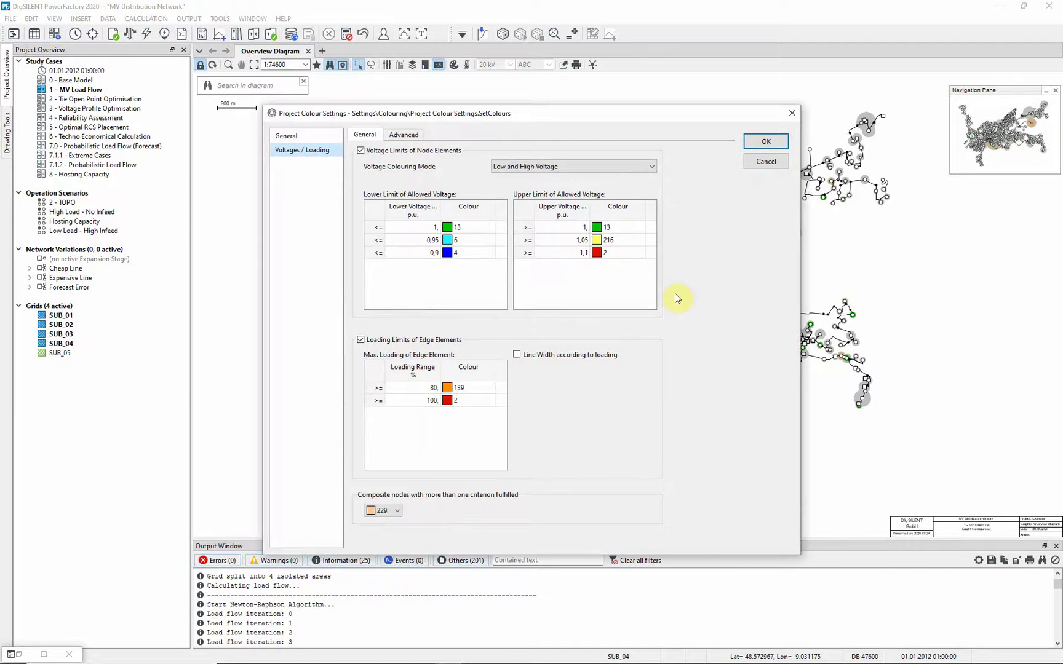
left_click(766, 142)
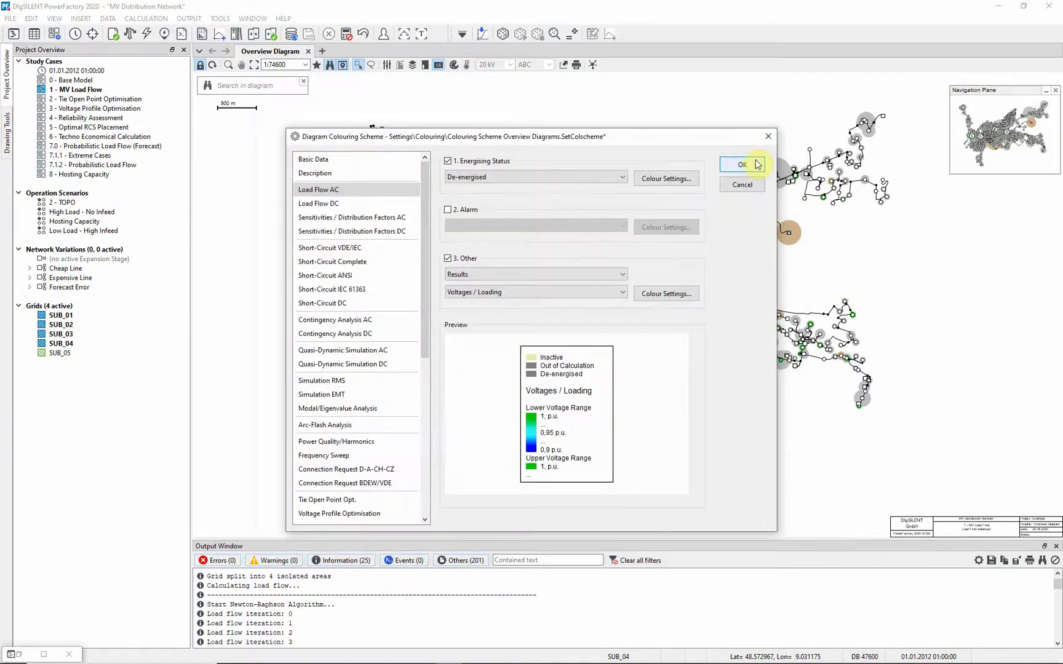
left_click(742, 165)
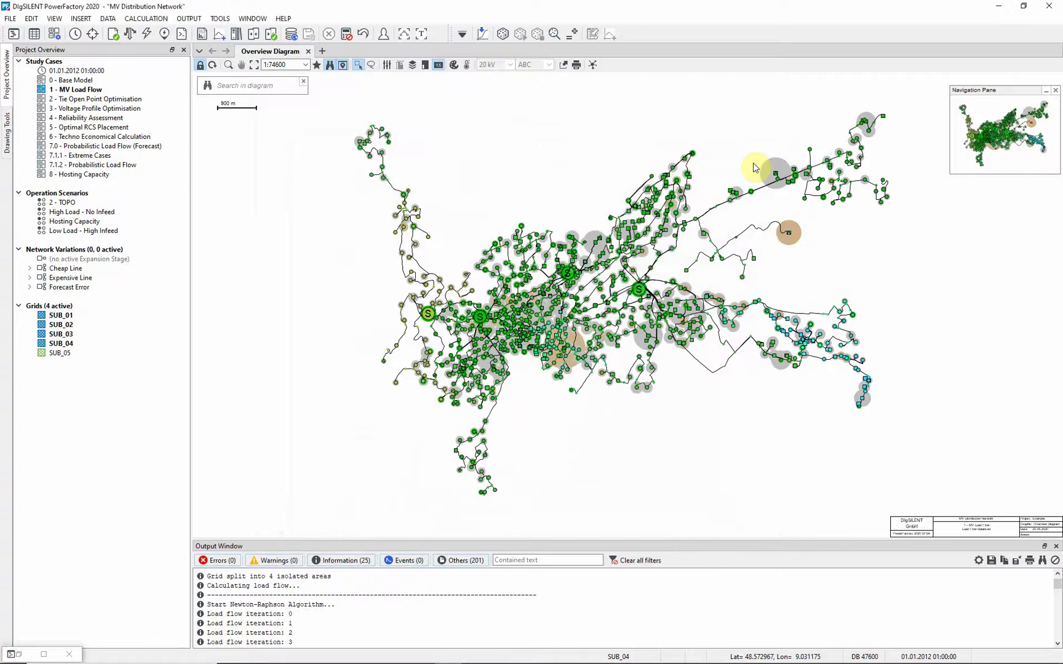
left_click(427, 65)
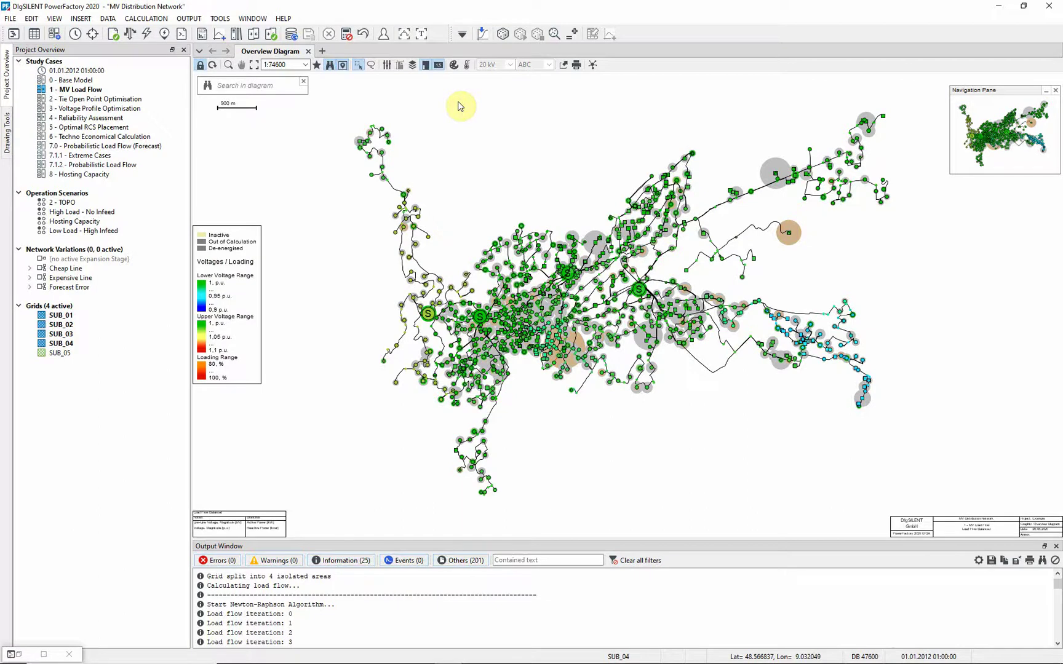
Step: Draw the 50%-opacity Voltages / Loading heatmap over the diagram, then switch it off
left_click(467, 65)
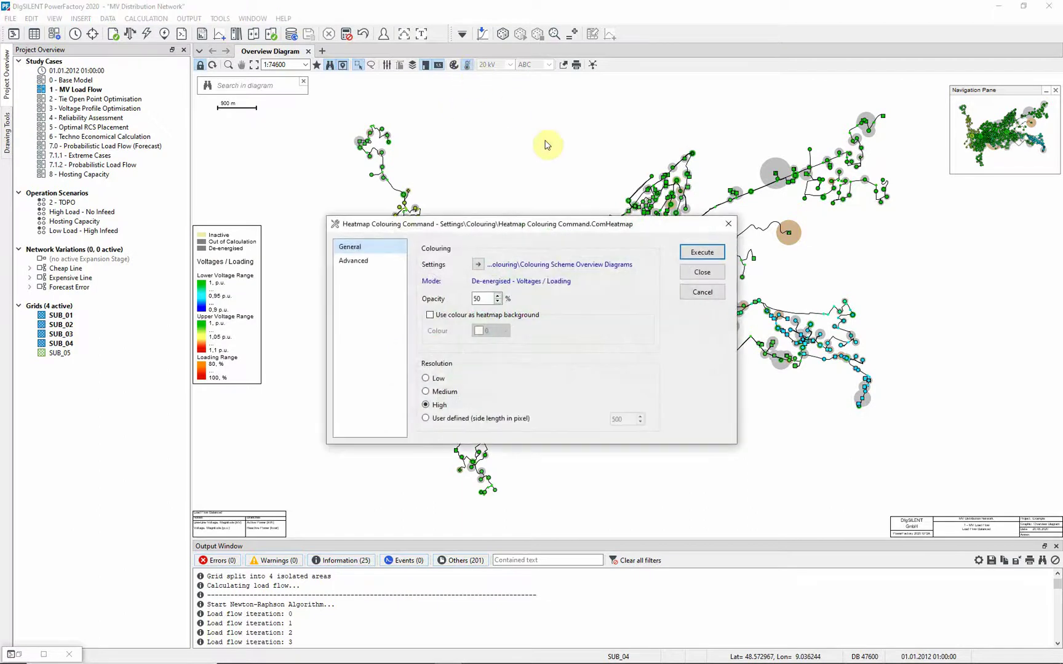
left_click(703, 252)
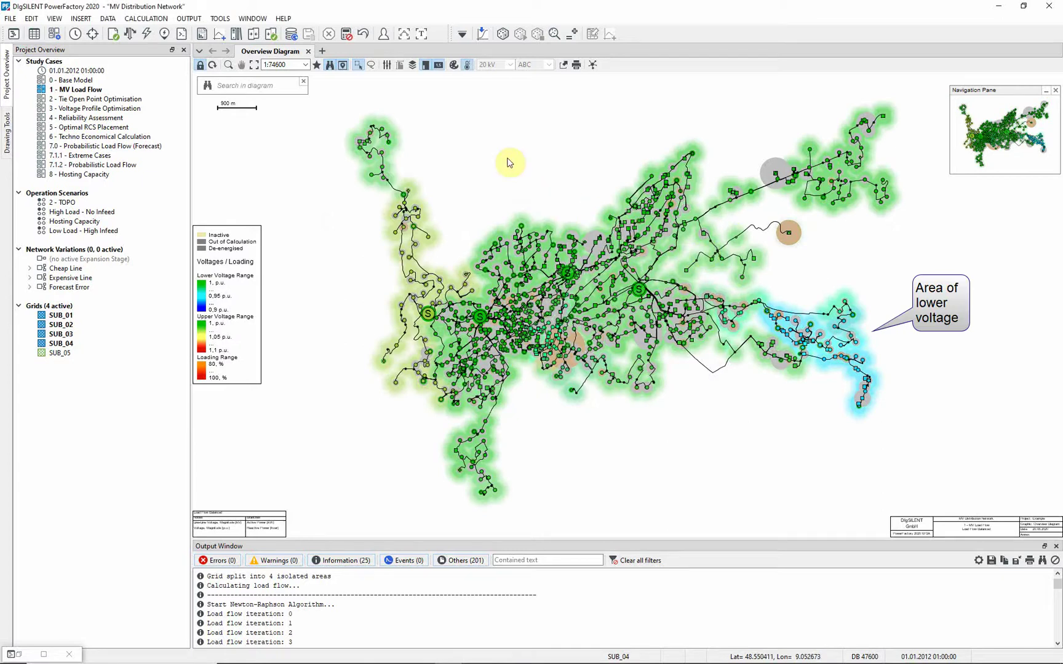
left_click(467, 65)
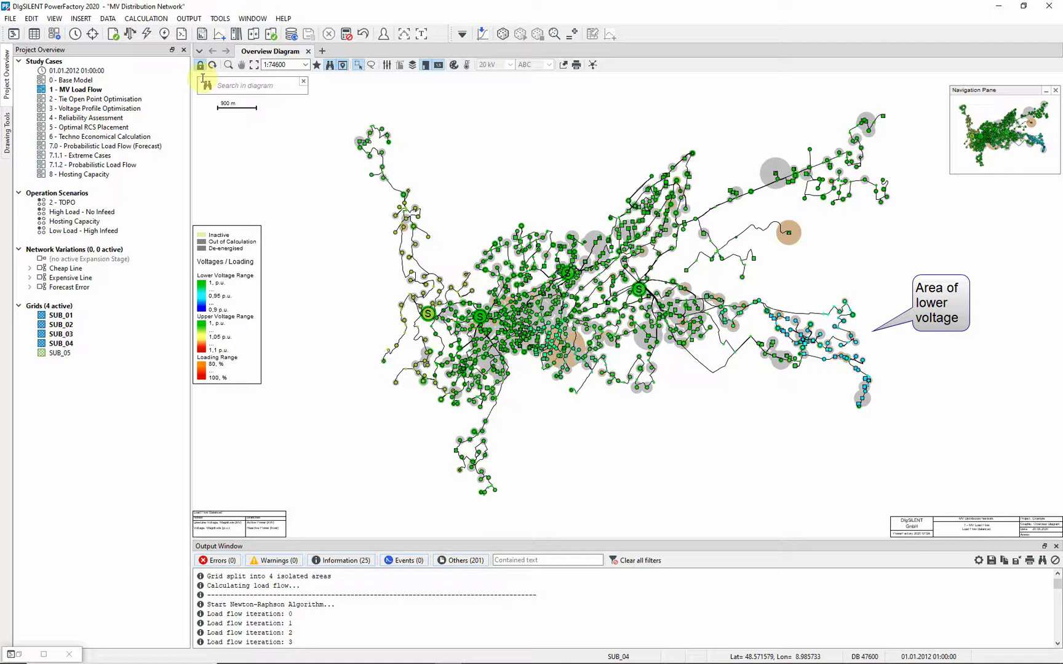
Step: Rerun the load flow with the Load Scaling Factor changed to 20 %
left_click(130, 34)
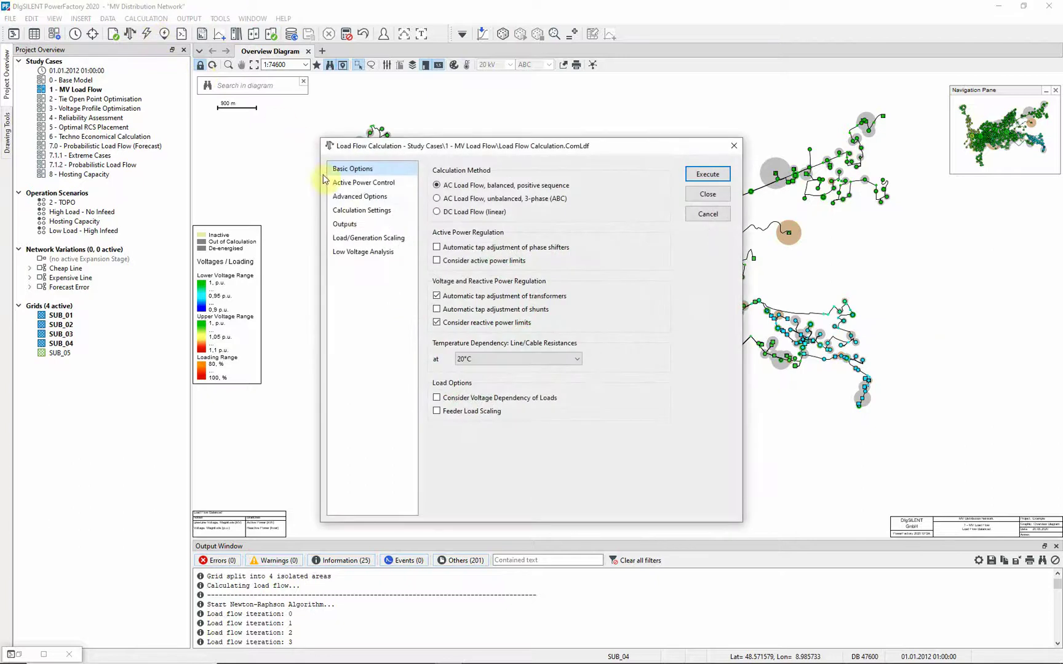
left_click(389, 238)
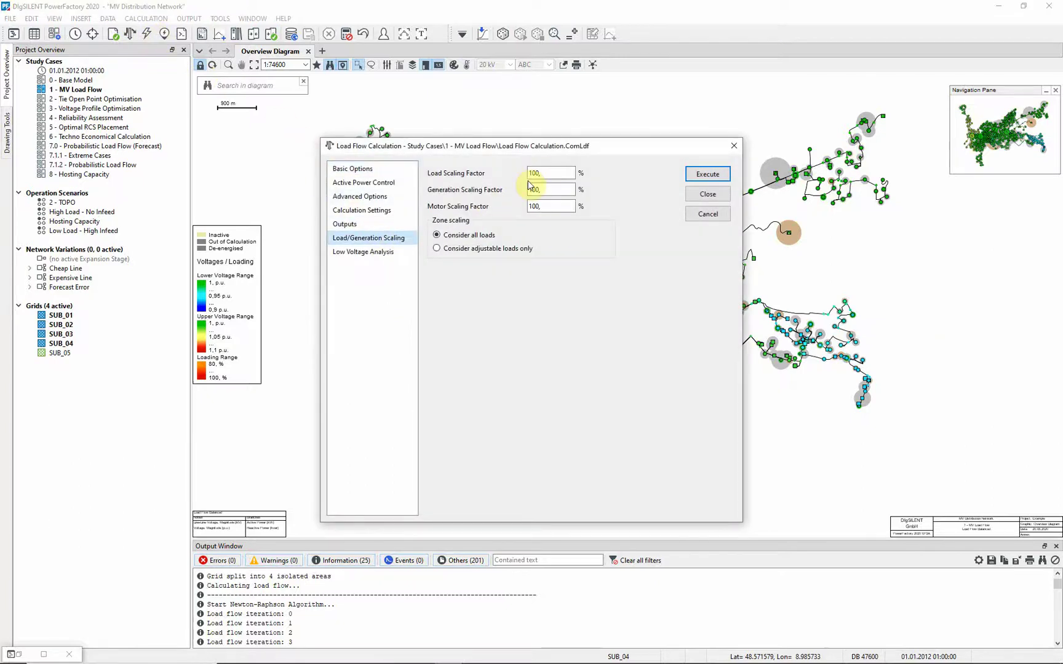
left_click_drag(554, 173, 519, 173)
type("20")
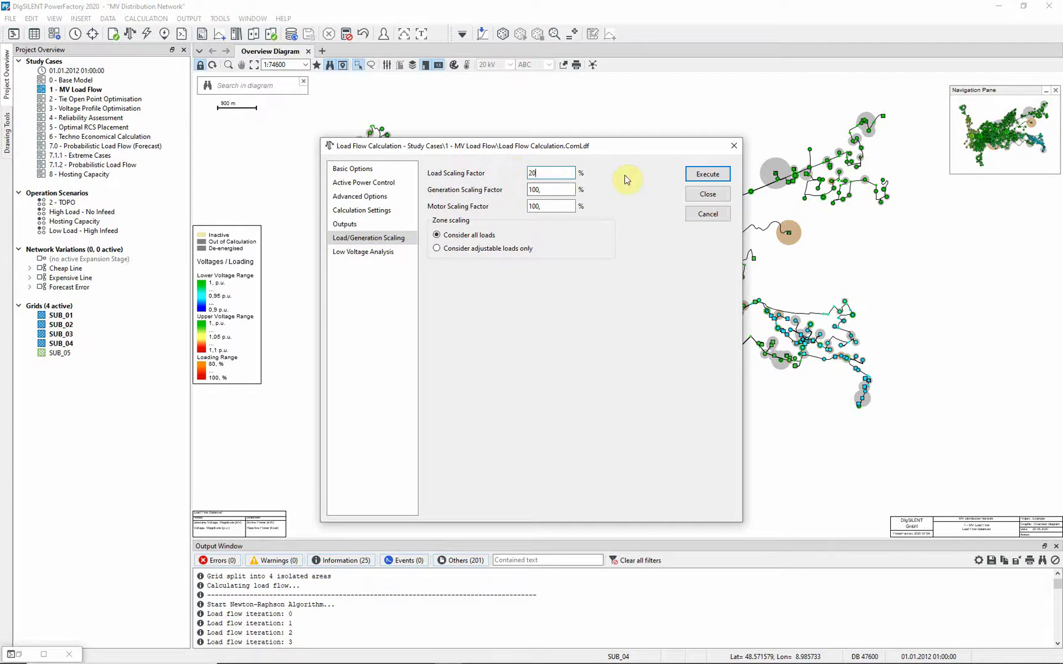
left_click(698, 174)
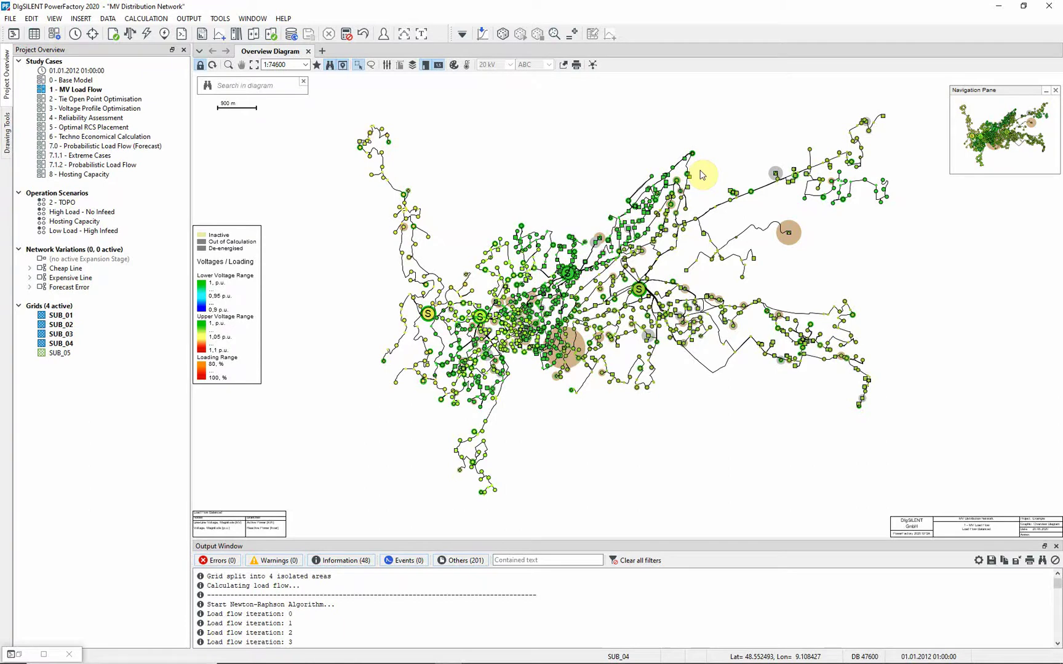
Step: Rerun the load flow with the Load Scaling Factor changed to 150 %
left_click(130, 35)
left_click(391, 239)
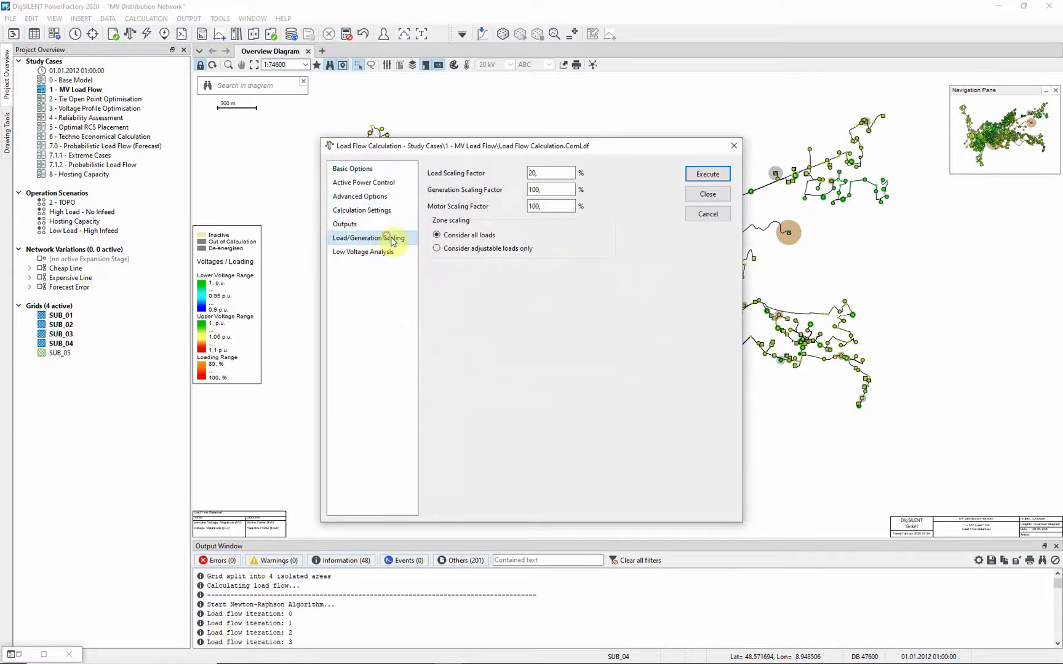
left_click(542, 172)
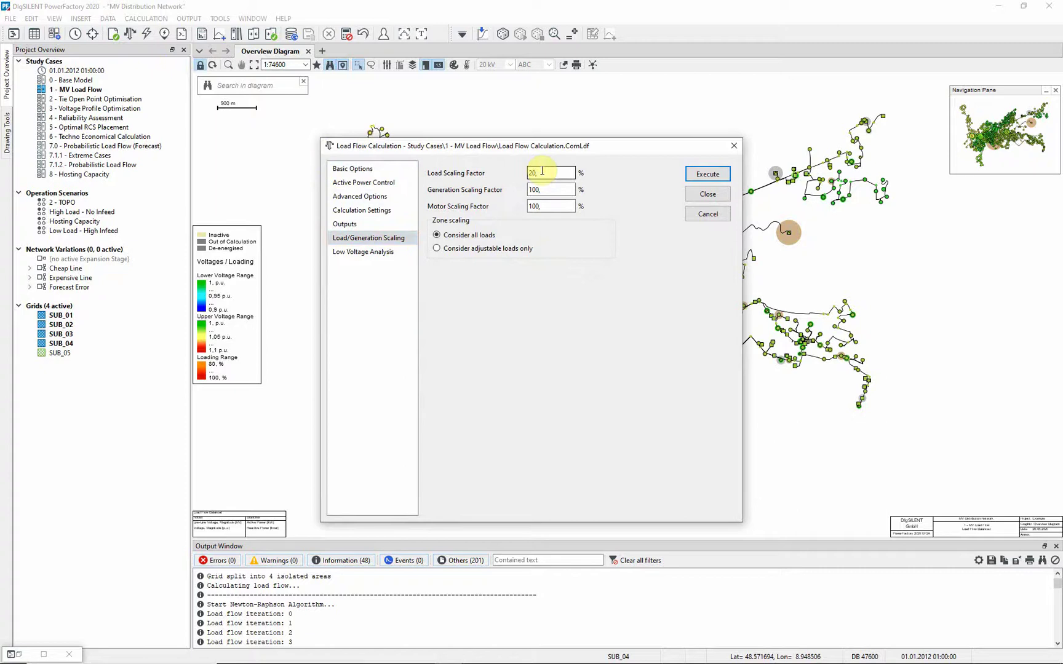
key("BackSpace")
key("BackSpace")
key("BackSpace")
type("150")
left_click(702, 175)
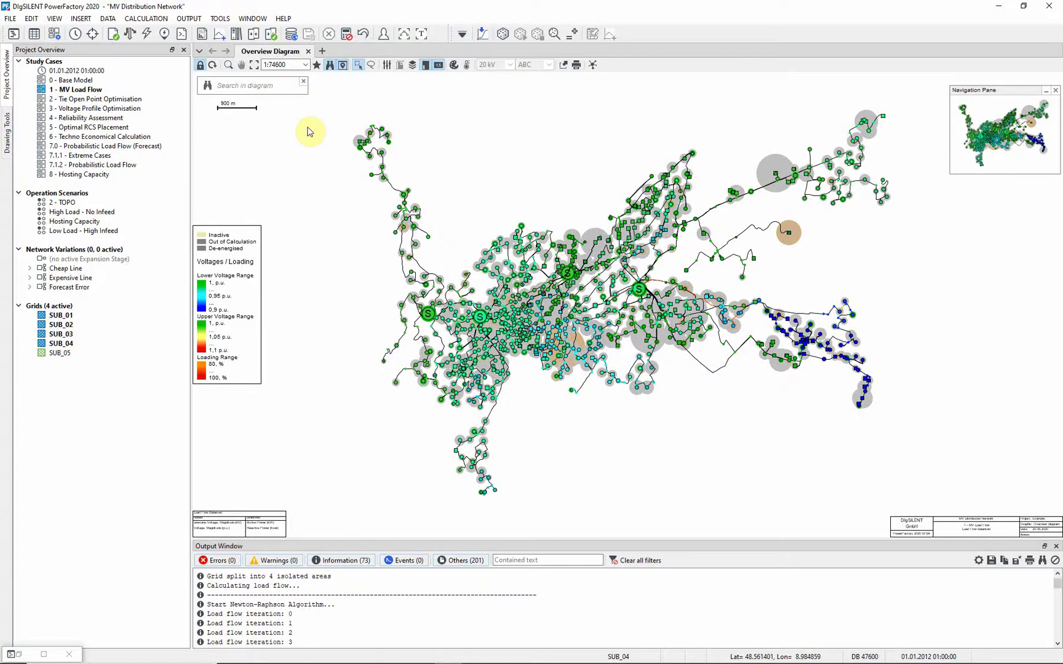
Step: Rerun the 150 % load flow with Automatic tap adjustment of transformers unticked
left_click(129, 34)
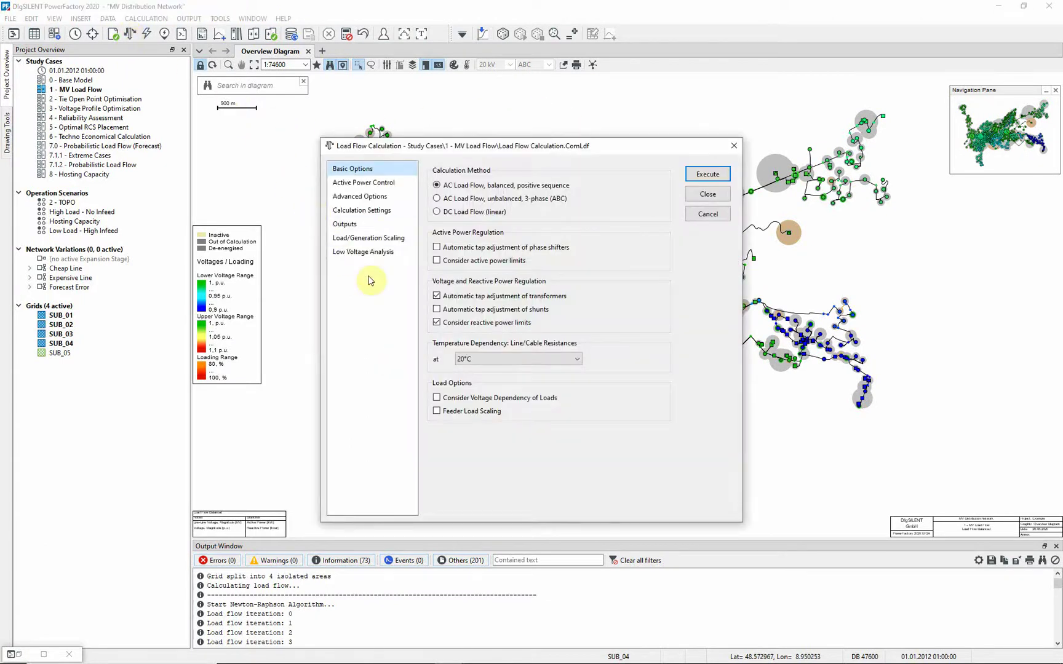
left_click(437, 297)
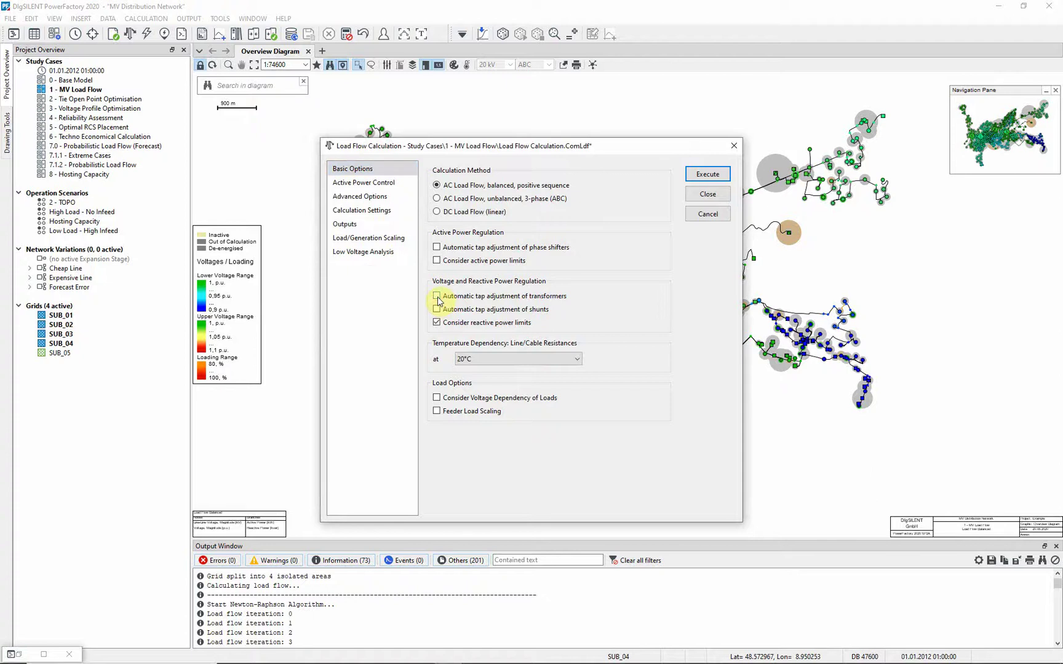
left_click(713, 174)
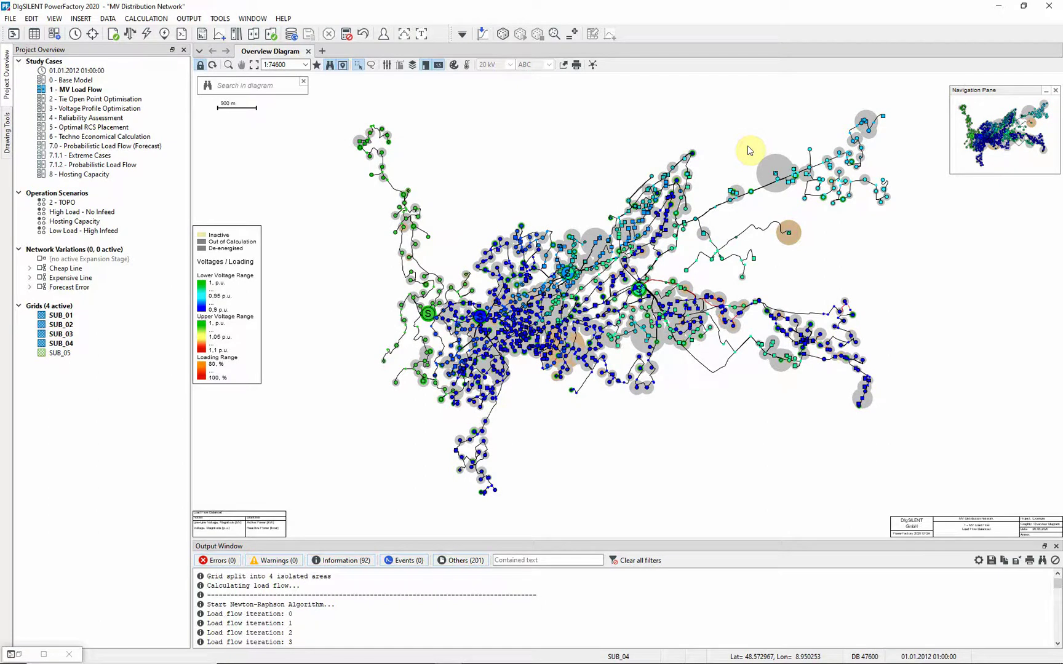
Step: Zoom into the left-centre of the network map and open TRFSTAT_831's single-line diagram
left_click(230, 66)
left_click_drag(364, 213, 513, 328)
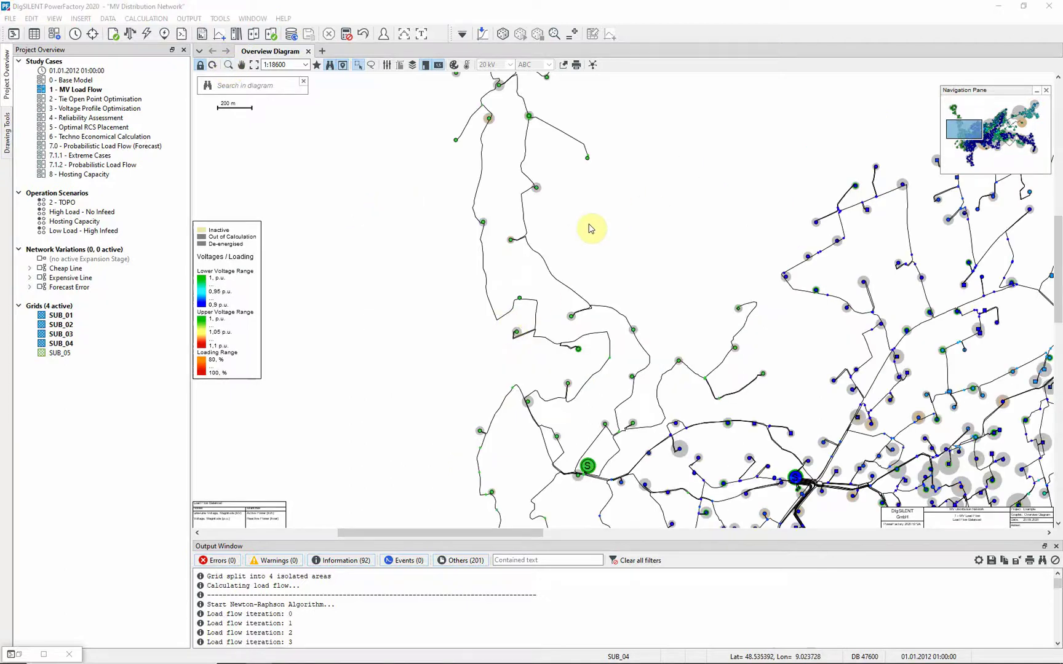
double_click(511, 240)
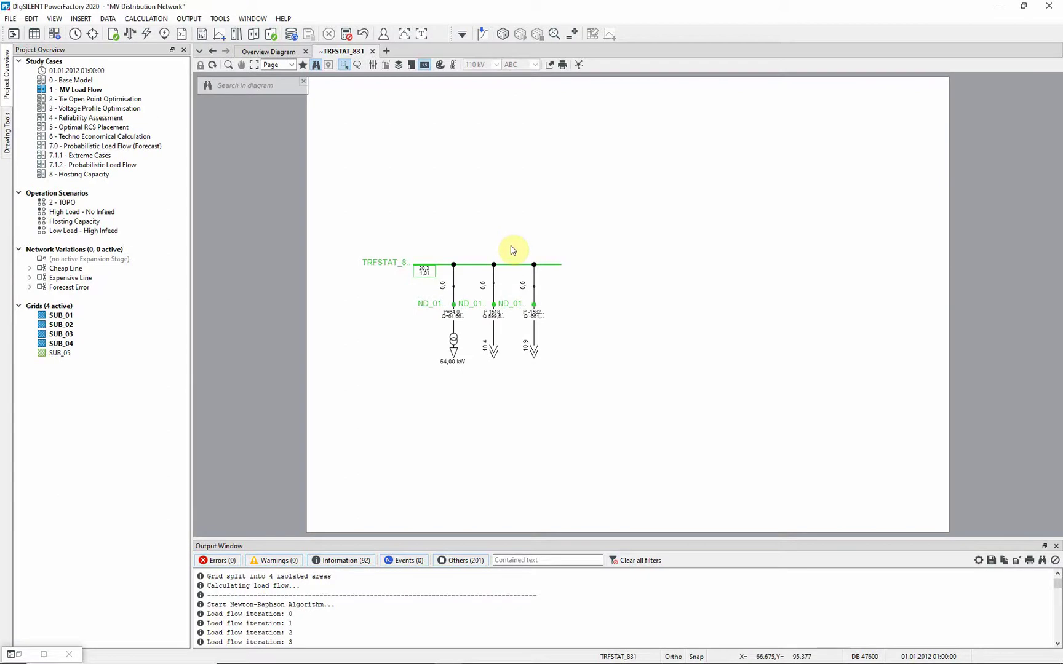
Step: Open load LD_MV_032's properties and view its 0.25MVA_sec0.40kV_4 type, cancelling without changes
double_click(454, 343)
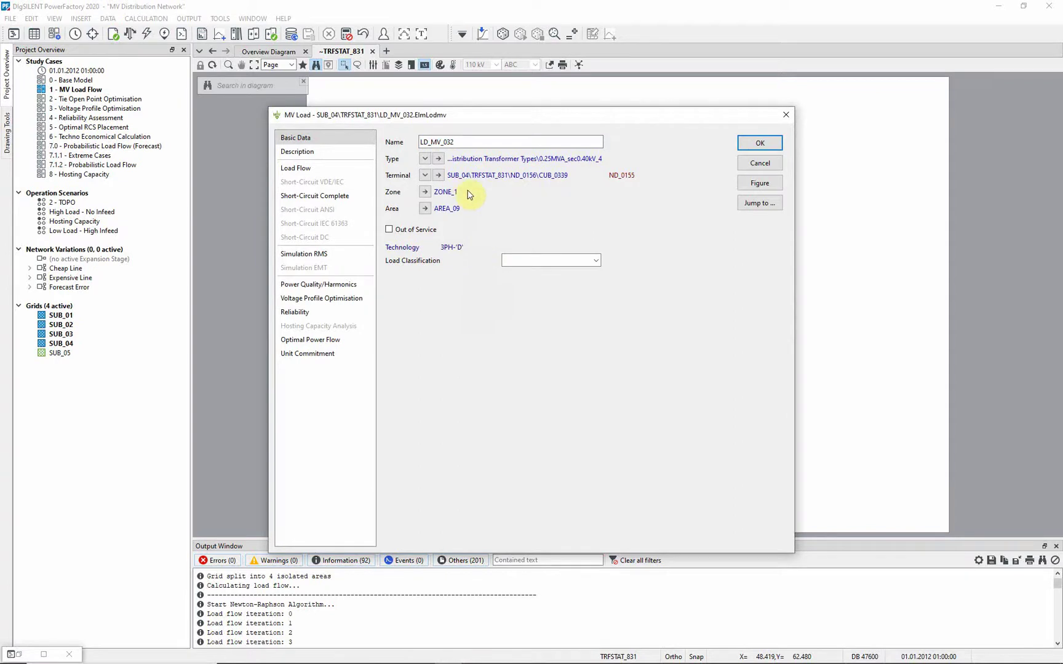
left_click(438, 158)
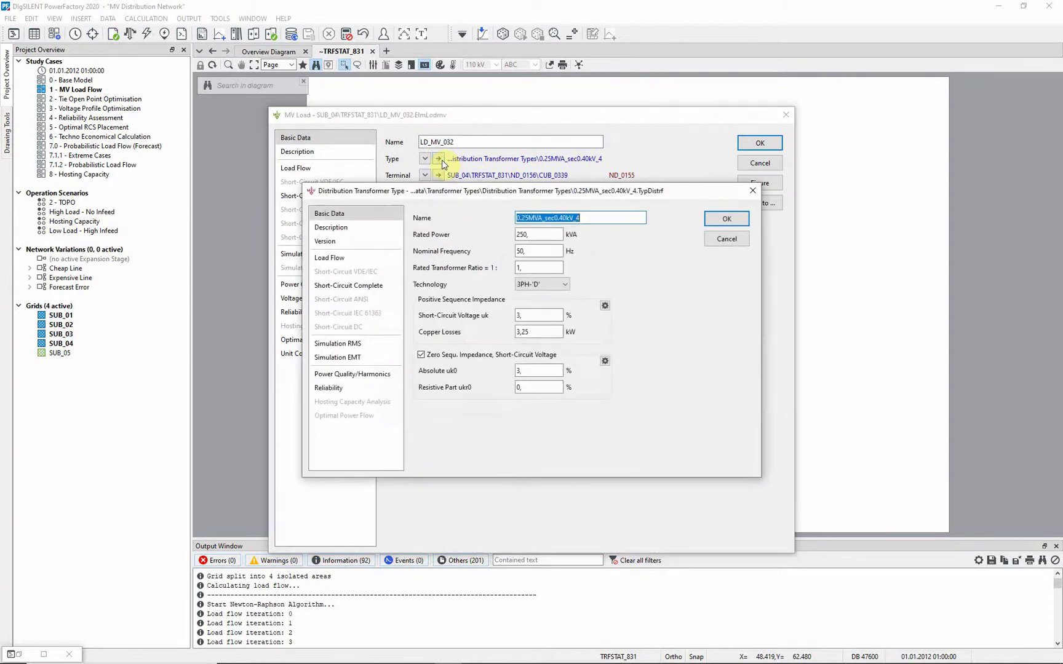
left_click(692, 251)
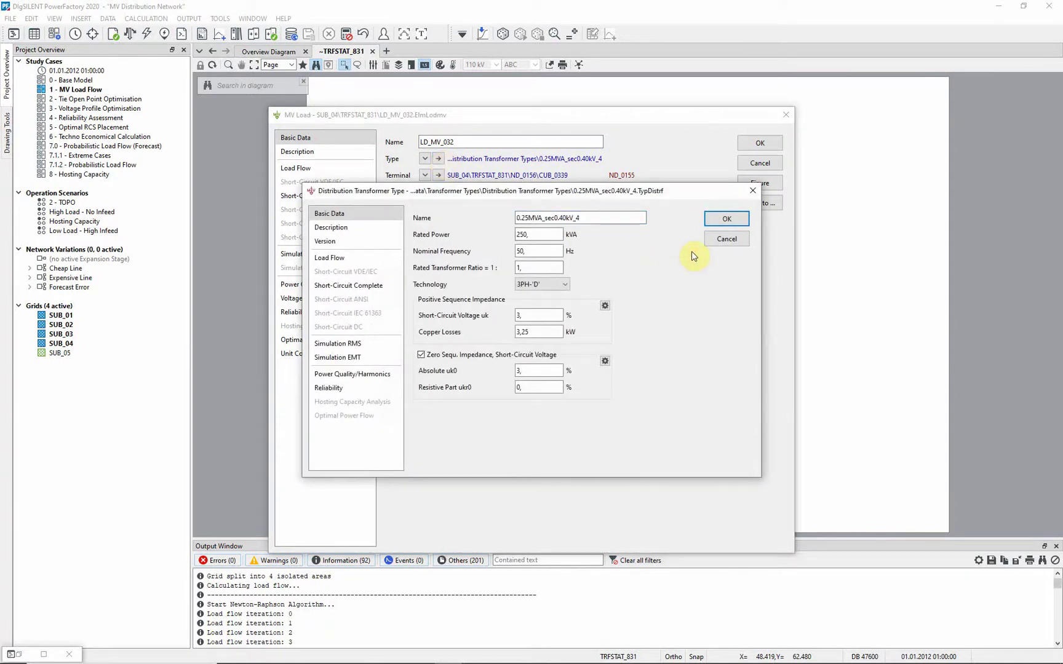
left_click(717, 239)
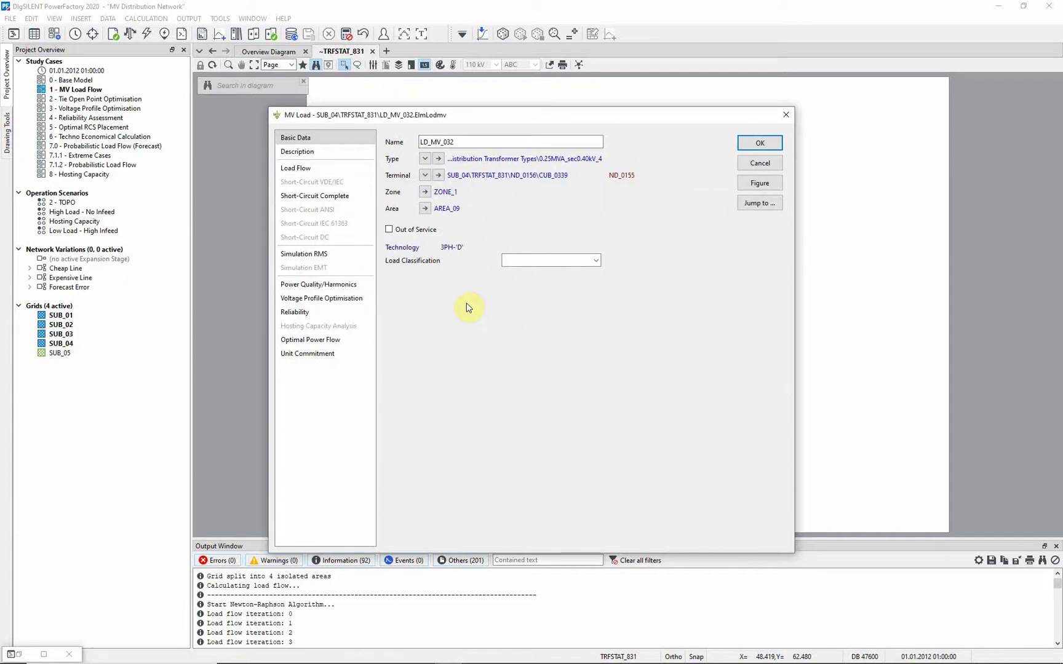
Step: Show LD_MV_032's voltage profile optimisation data: LV maximum drop 3.367%, maximum rise 3.538%
left_click(355, 171)
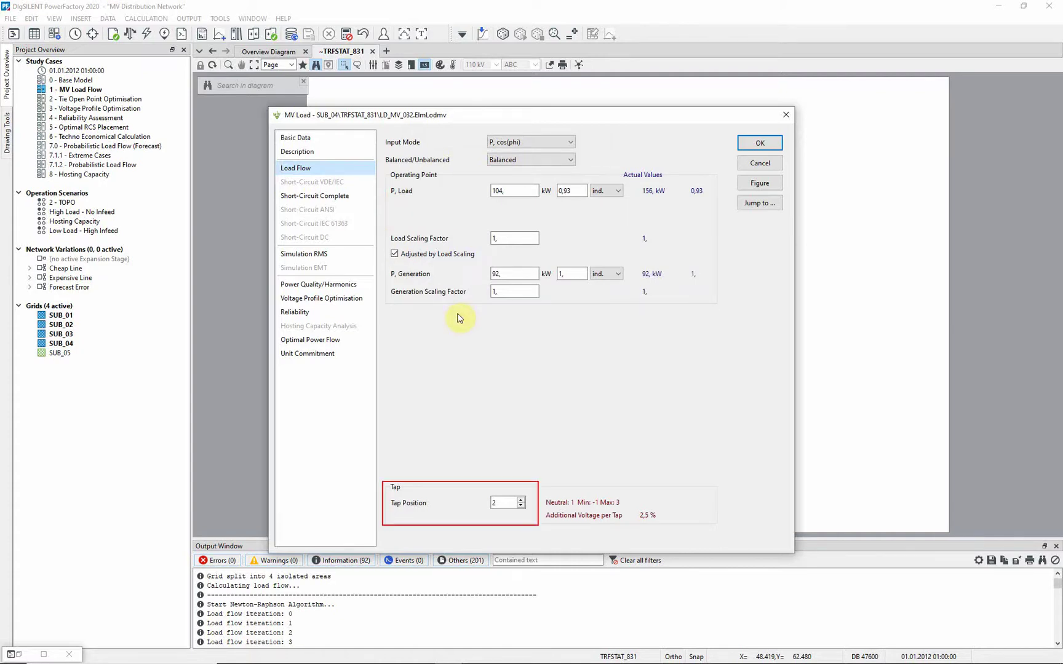
left_click(360, 301)
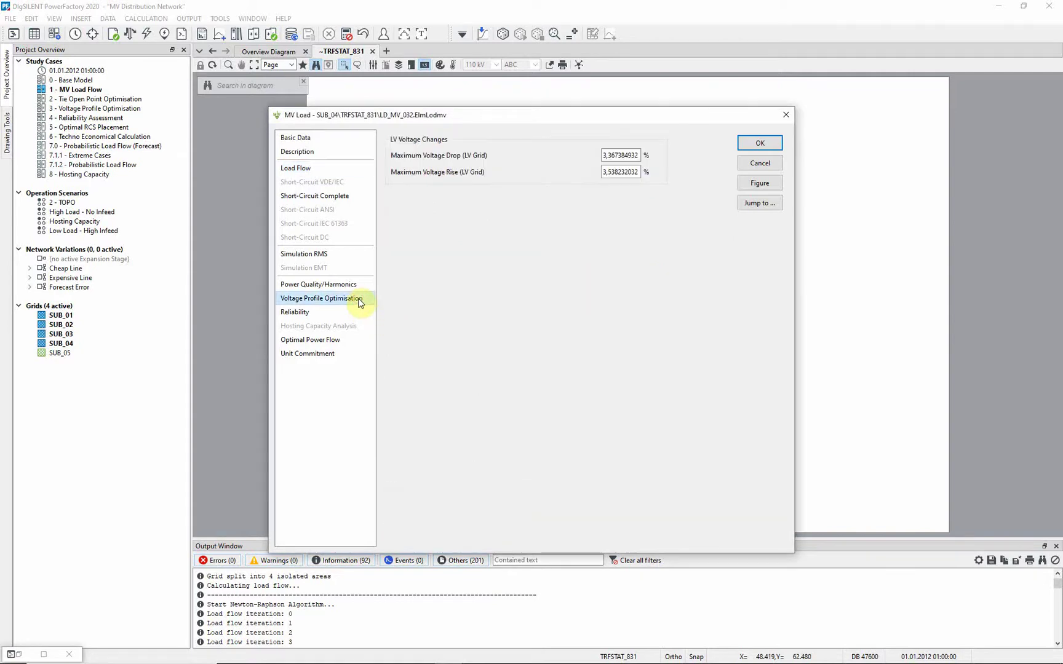